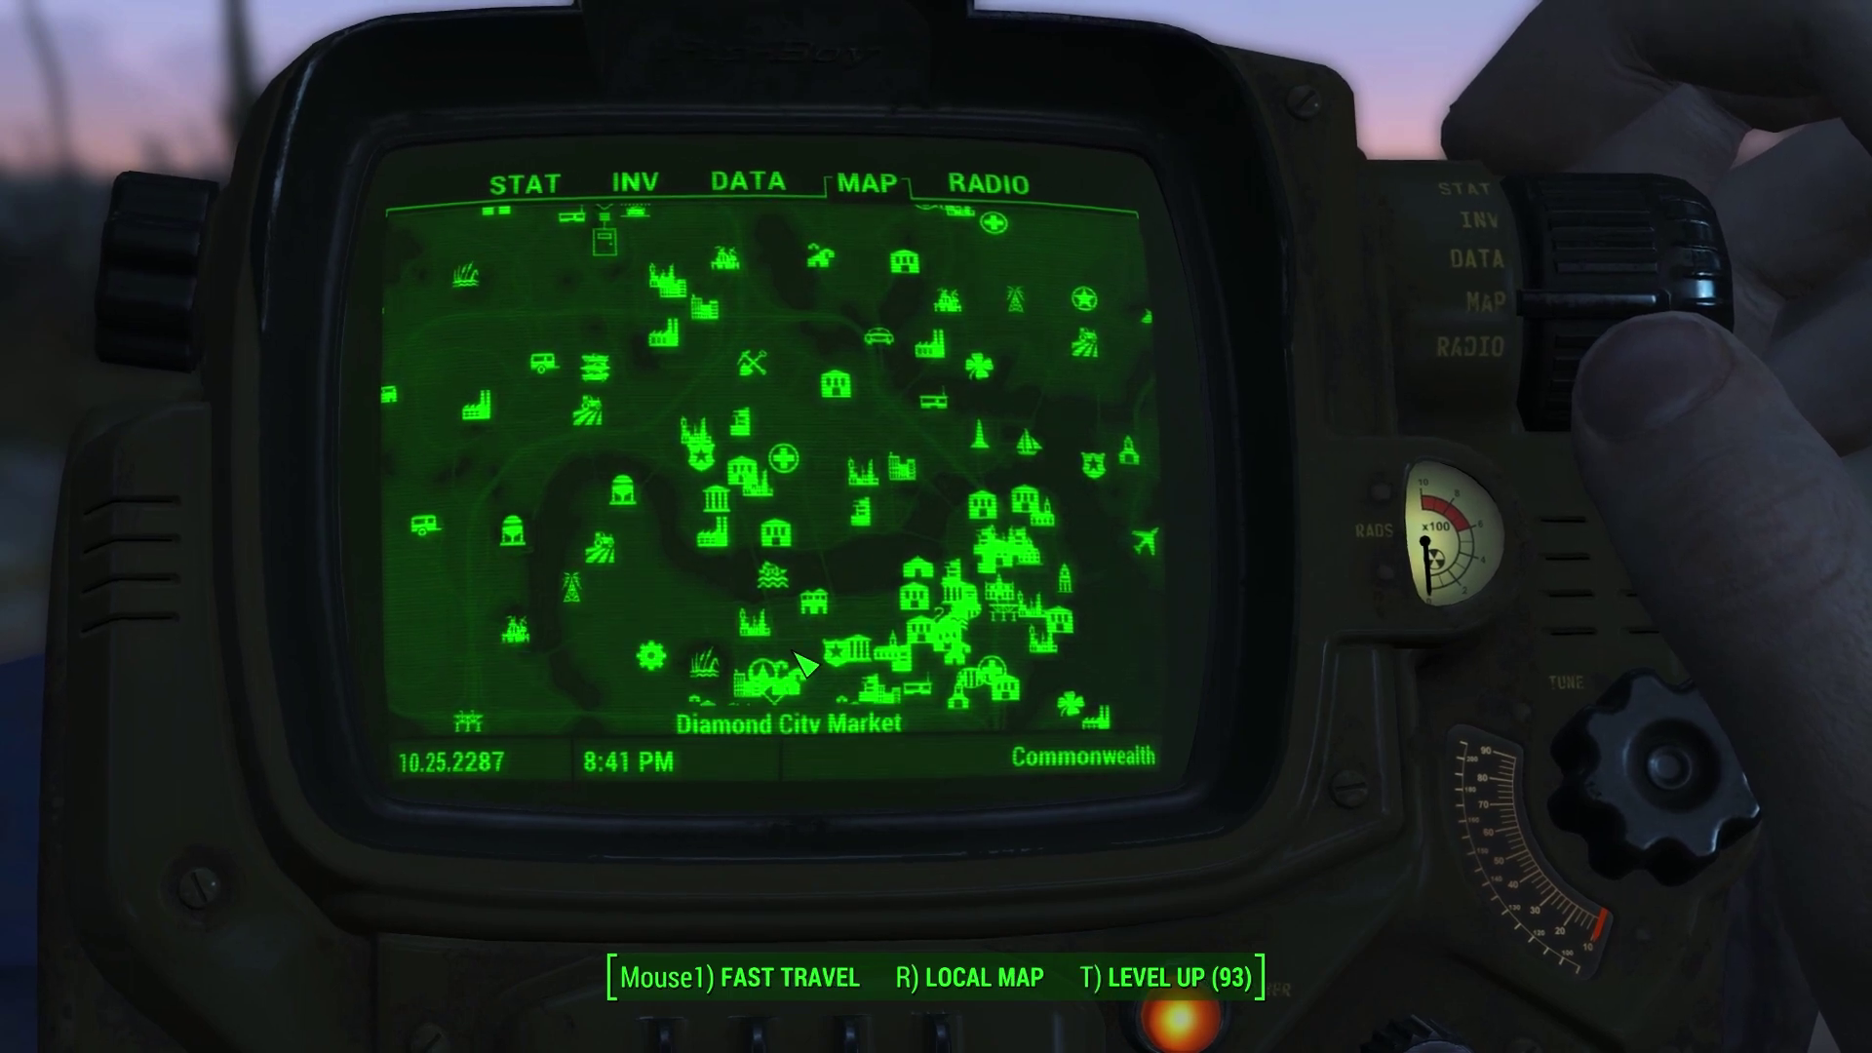
pyautogui.click(801, 683)
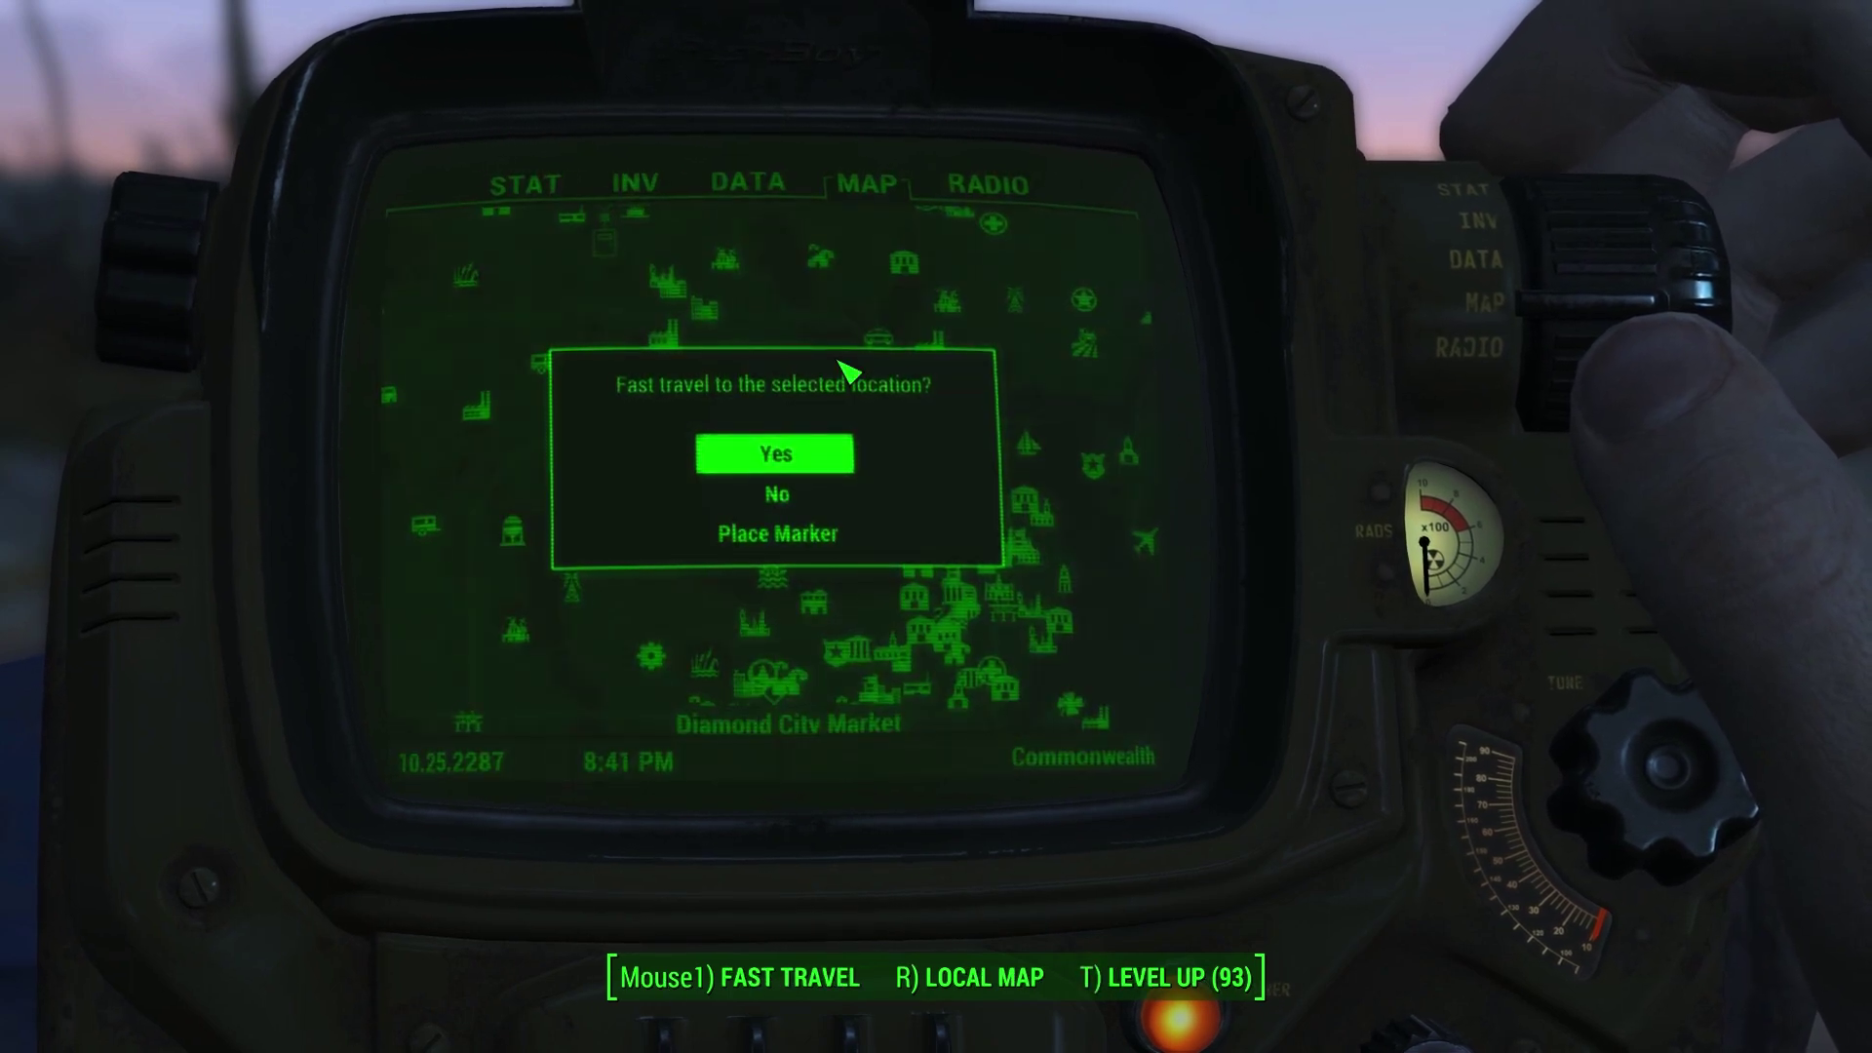
pyautogui.click(798, 461)
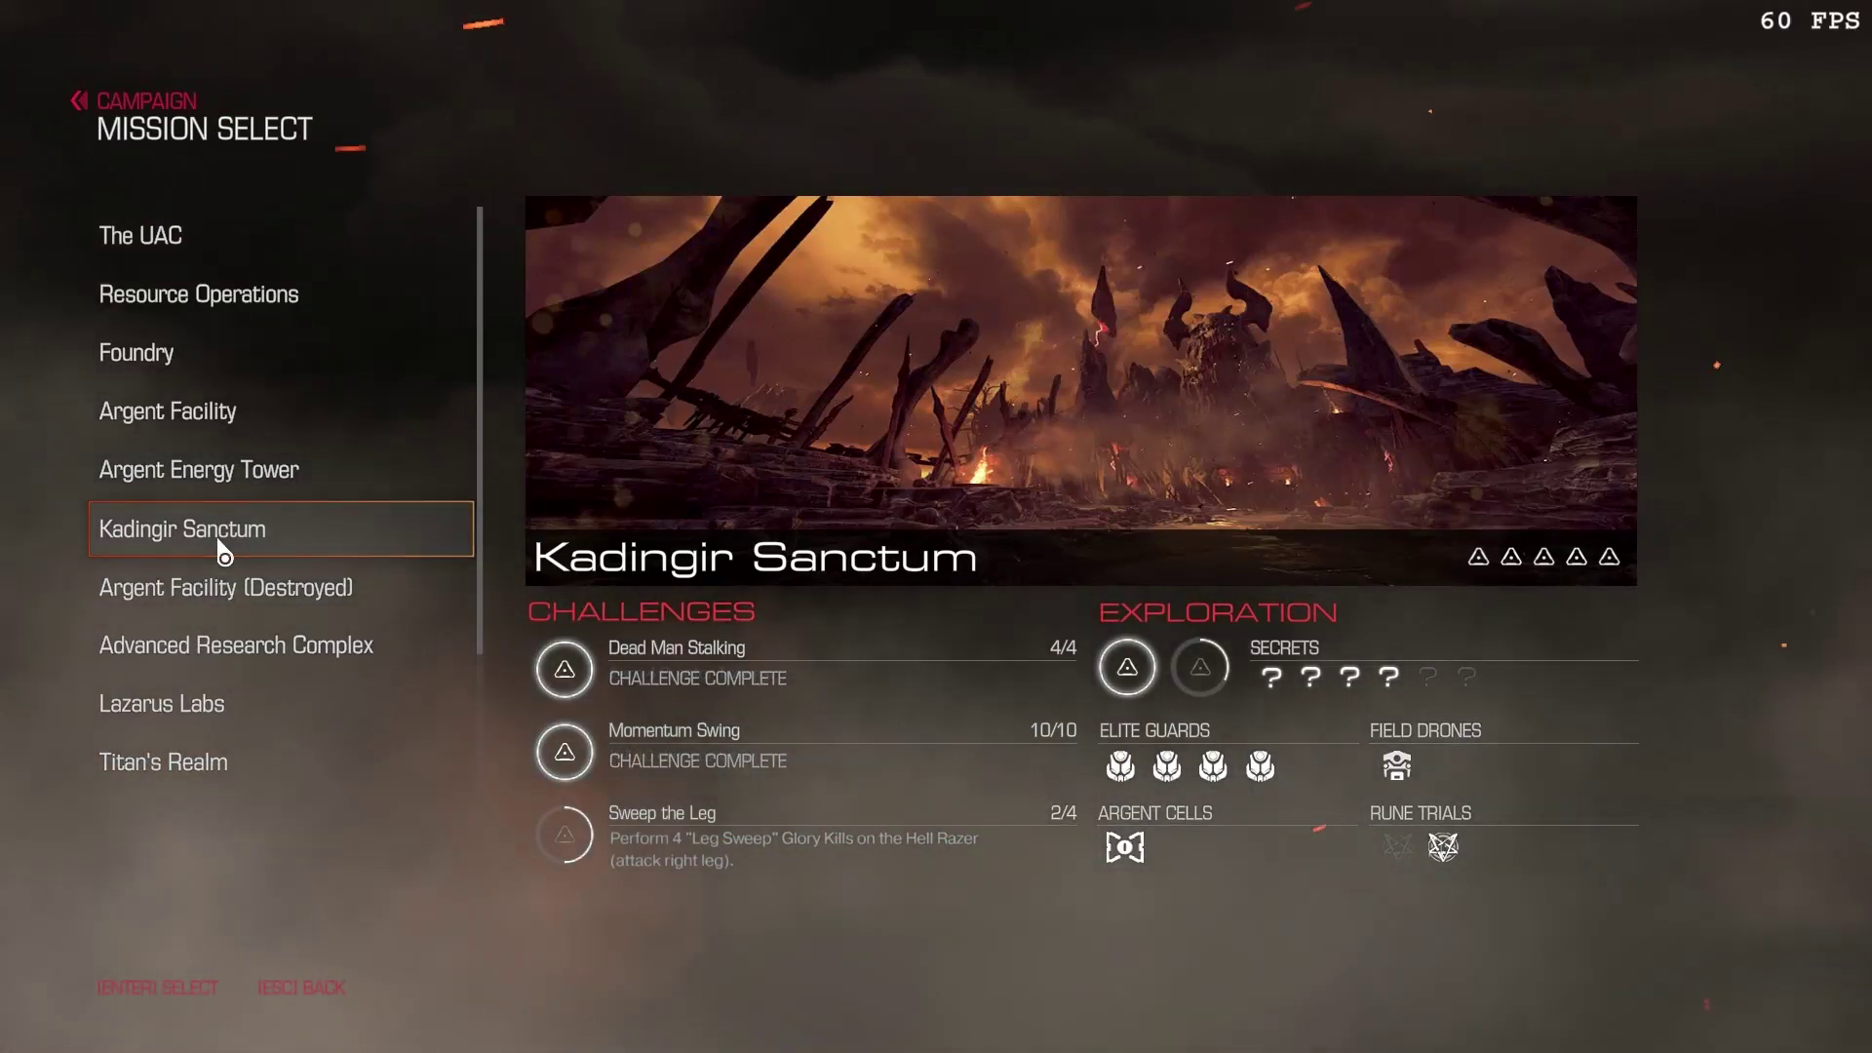
pyautogui.click(224, 551)
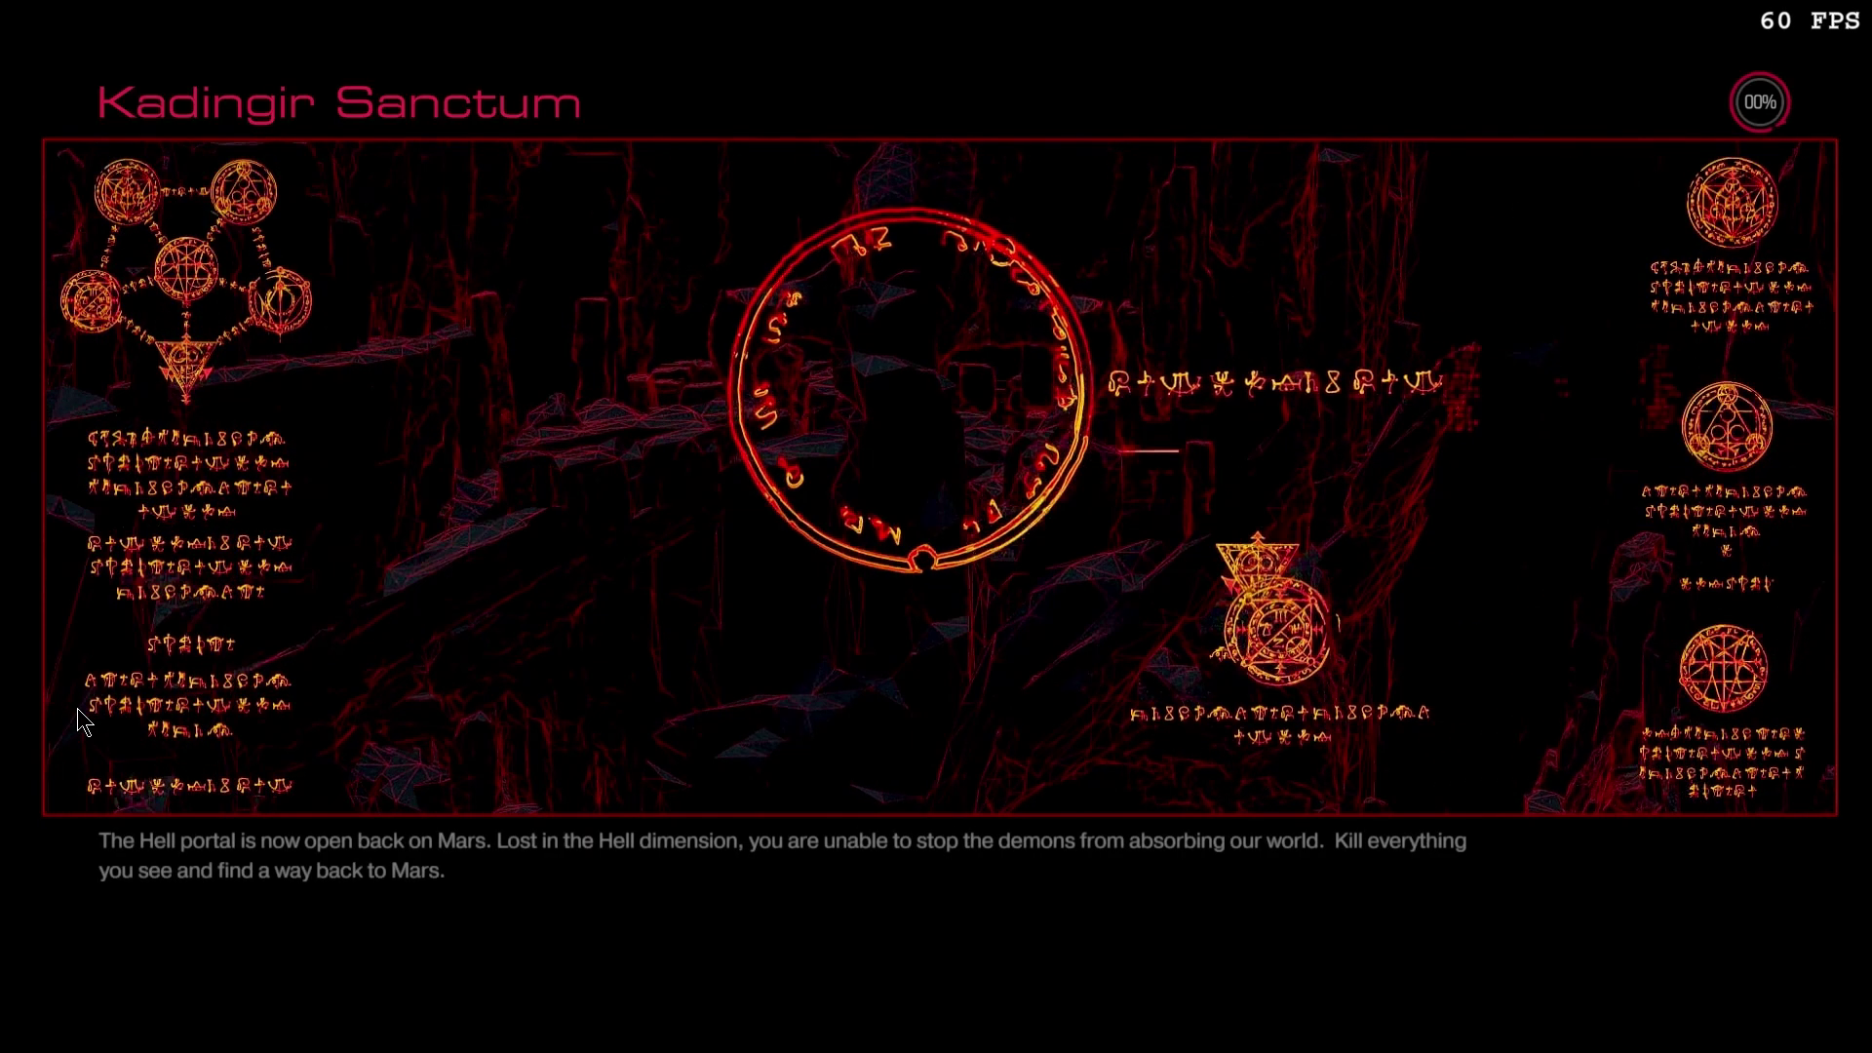